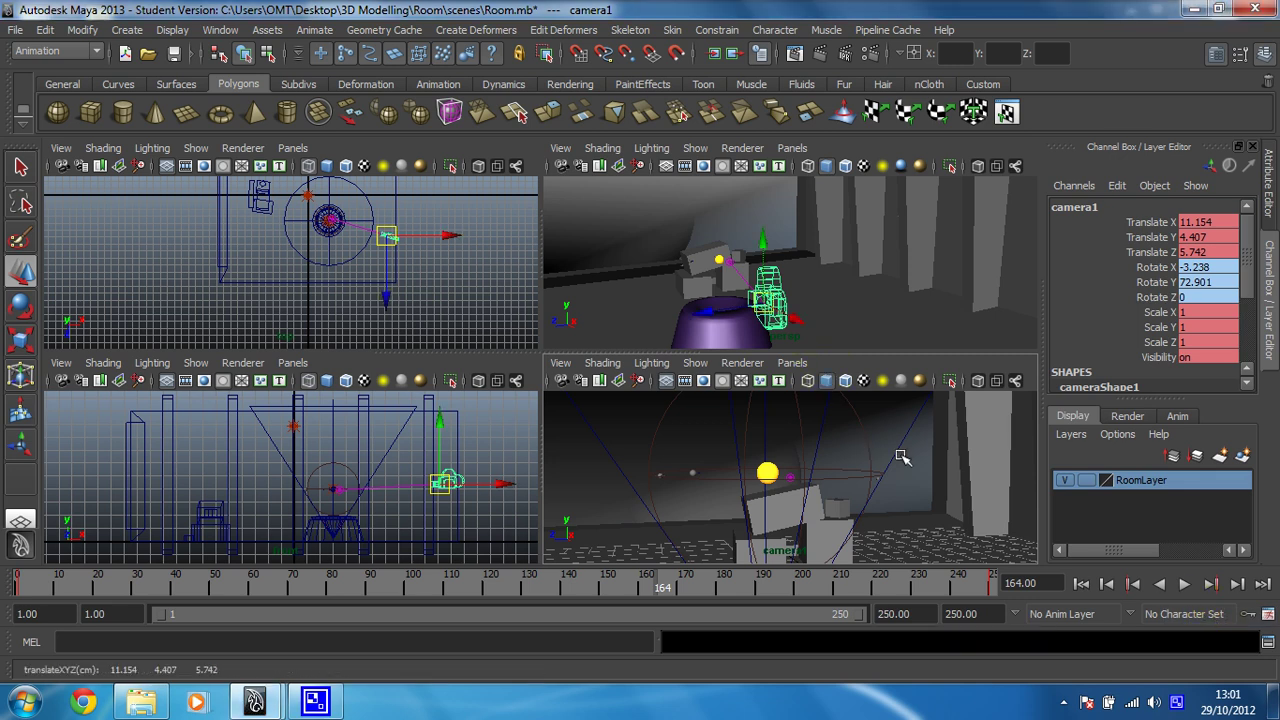
- Play the camera animation from frame 1 to preview it, and stop playback
left_click(20, 584)
key("alt+v")
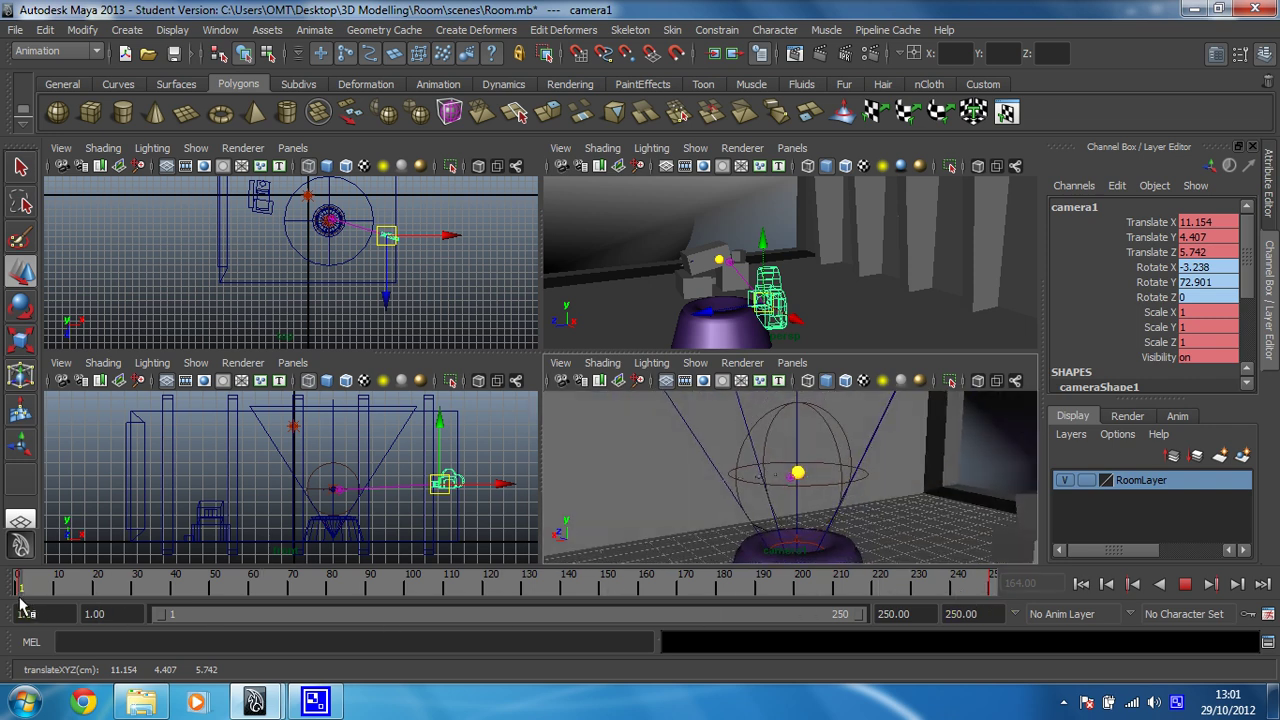
key("alt+v")
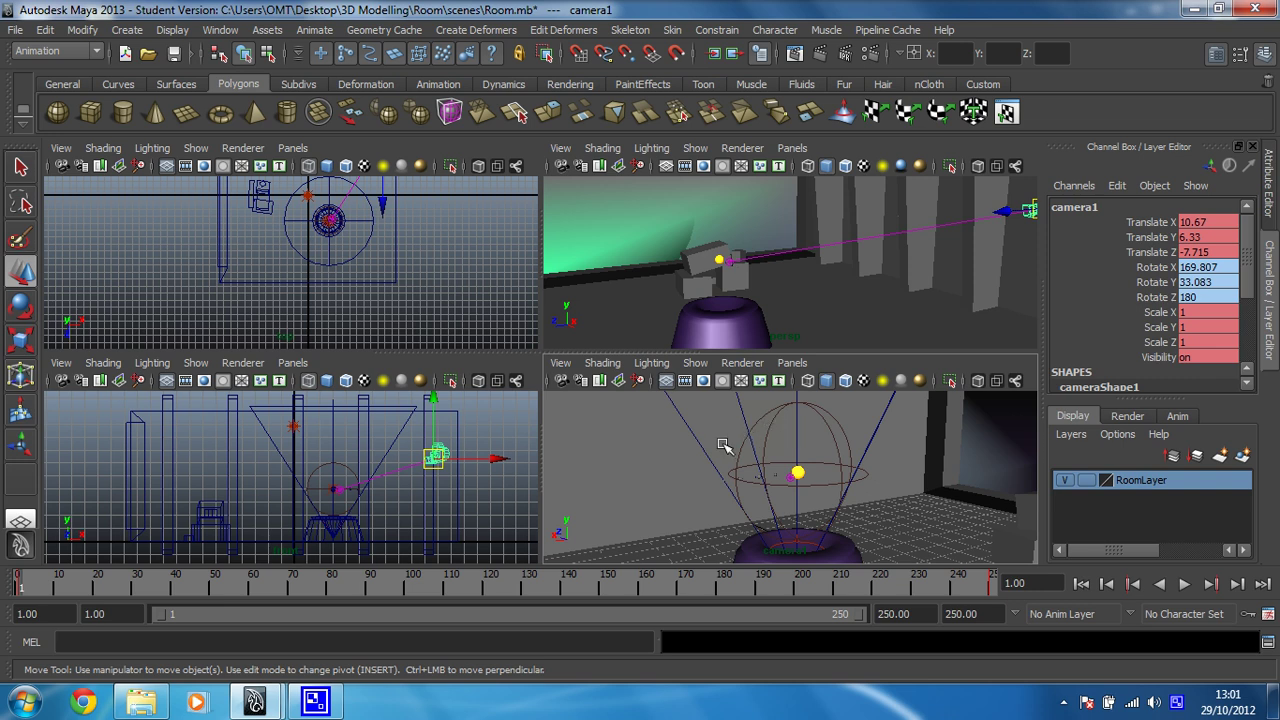
- Open the render settings and set the Maya Software edge anti-aliasing to Highest quality
left_click(870, 56)
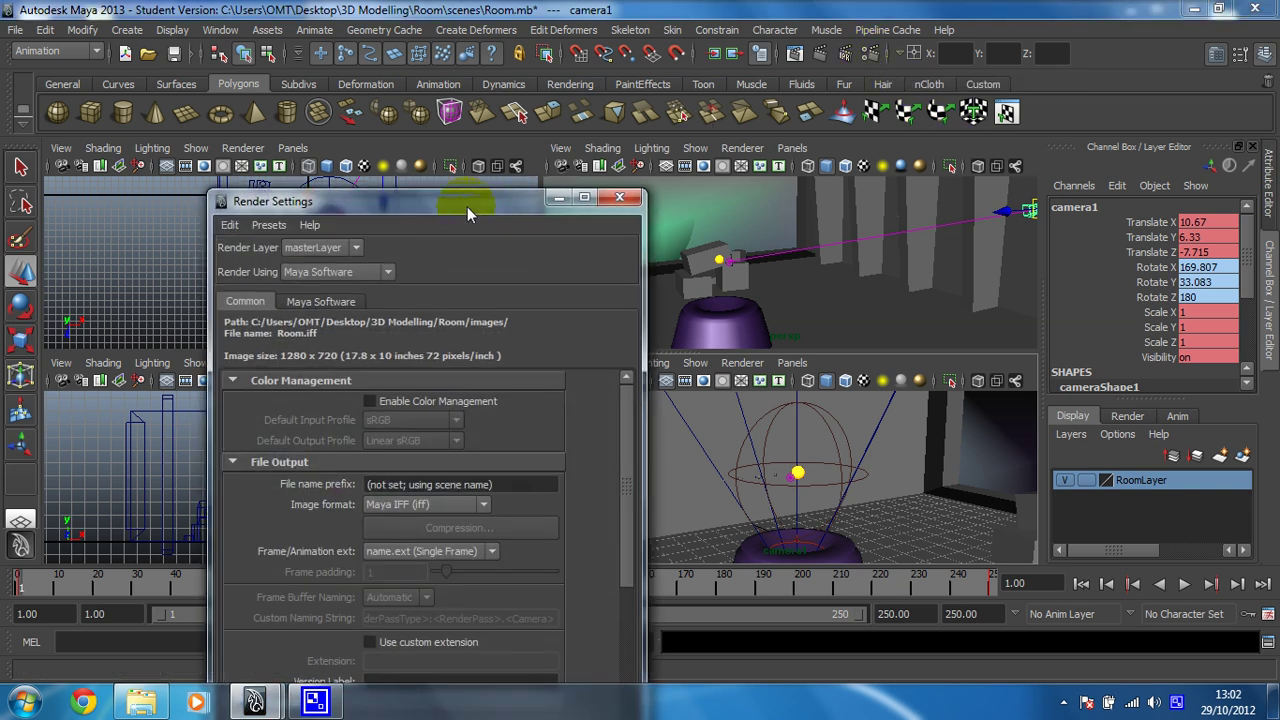
left_click_drag(467, 206, 704, 18)
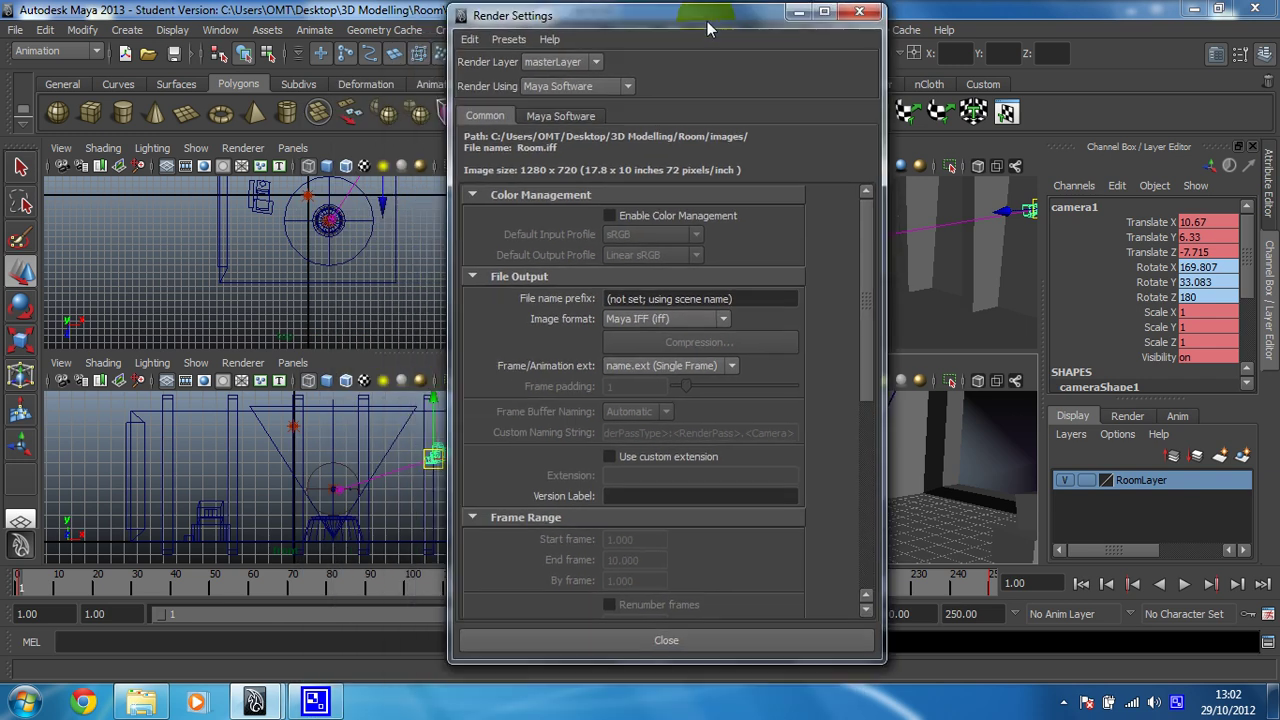
left_click(561, 116)
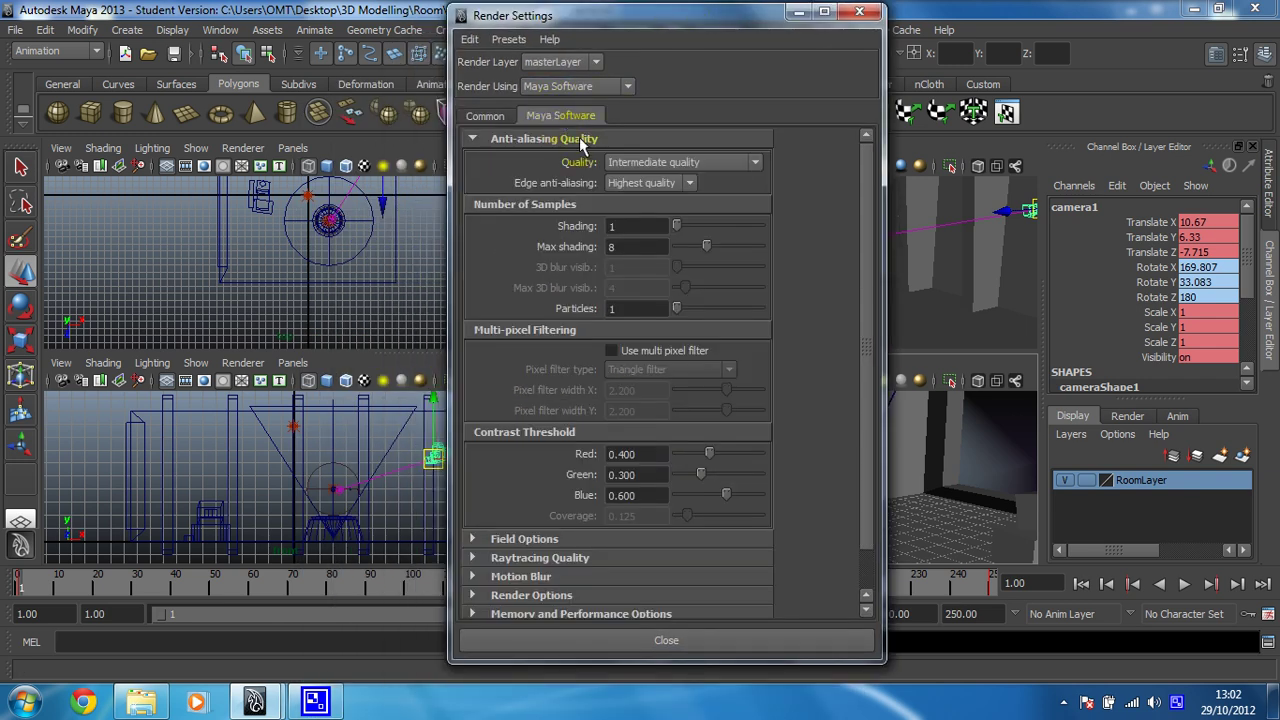
left_click(648, 185)
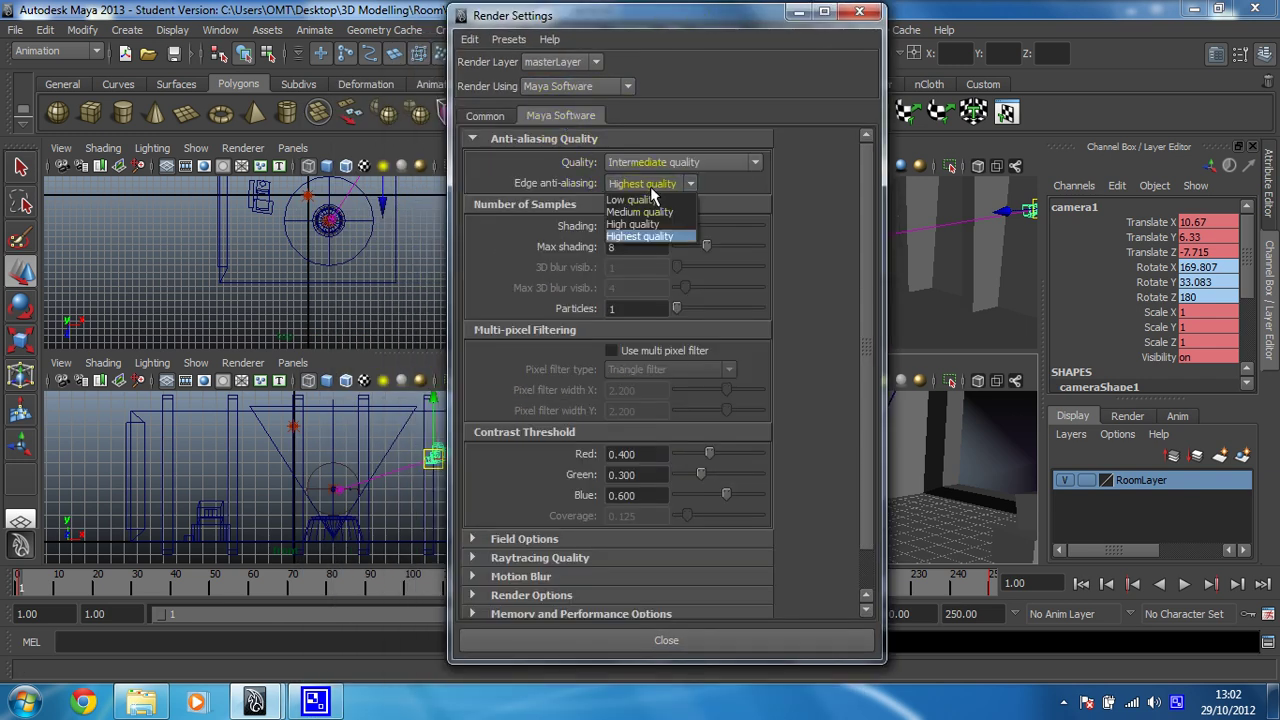
left_click(638, 237)
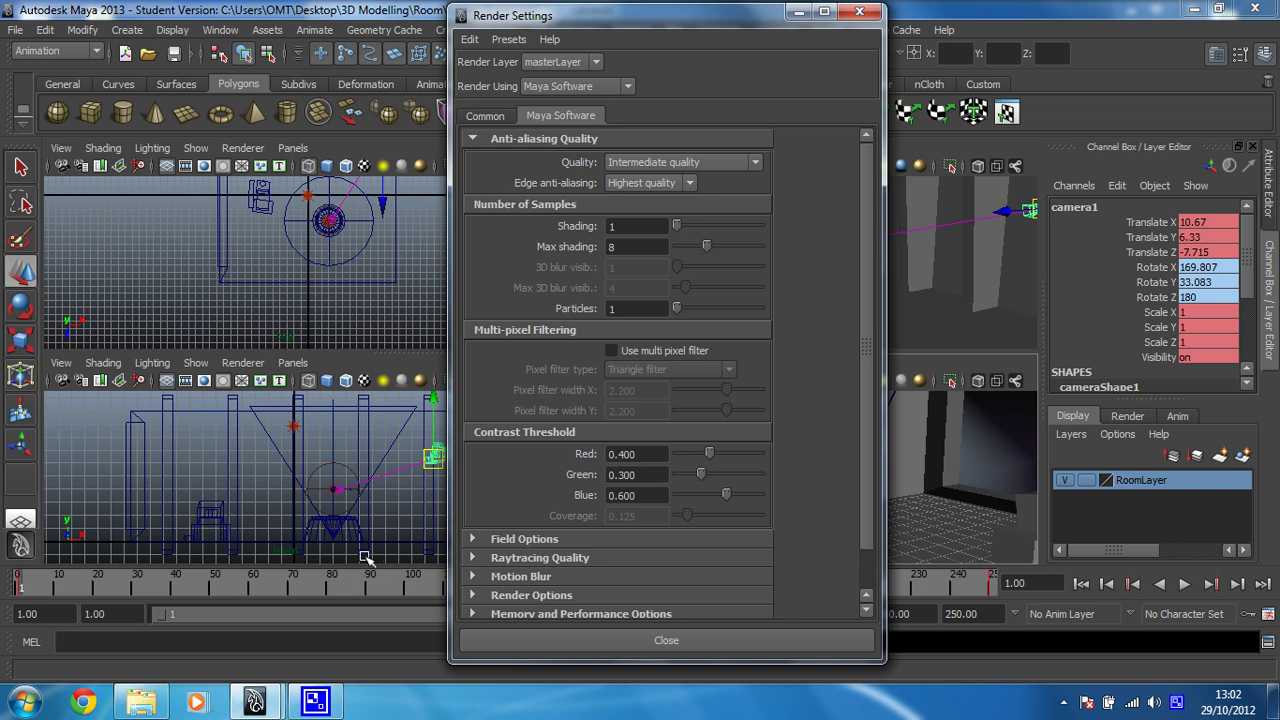
- Check the raytracing quality options and choose Intermediate quality as the anti-aliasing quality preset
left_click(474, 557)
scroll(540, 565, "down", 1)
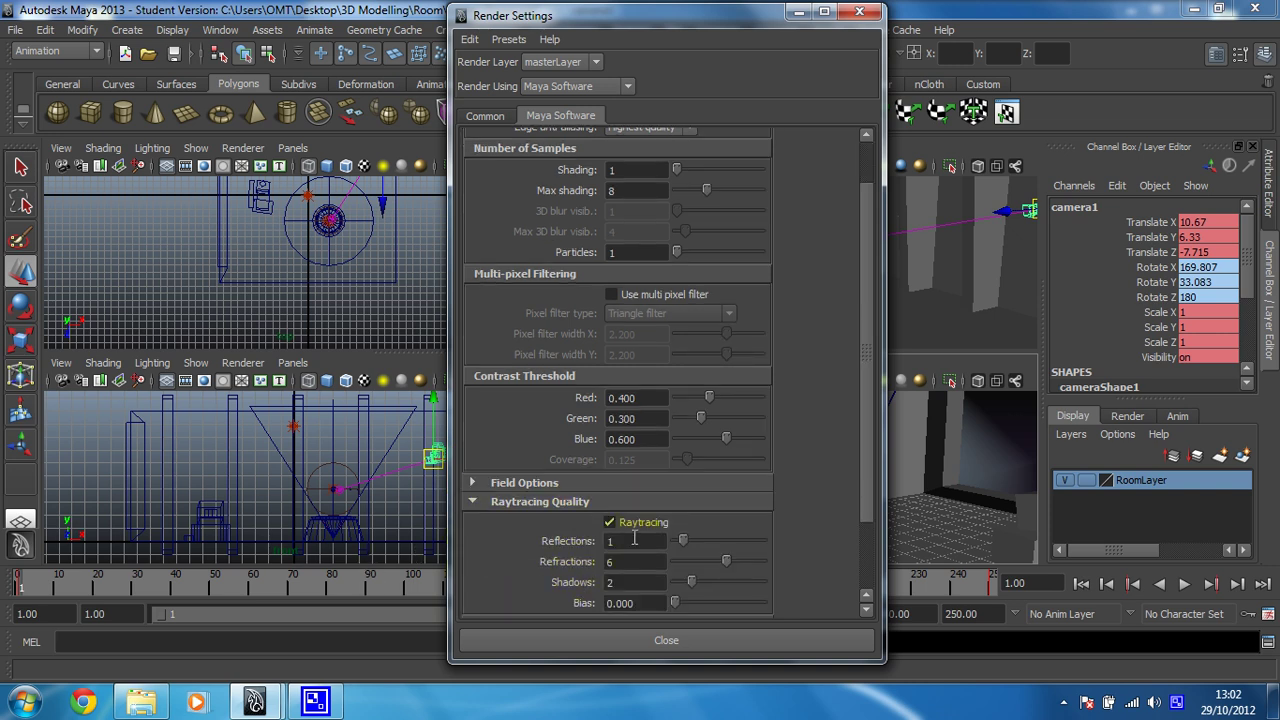
left_click(473, 502)
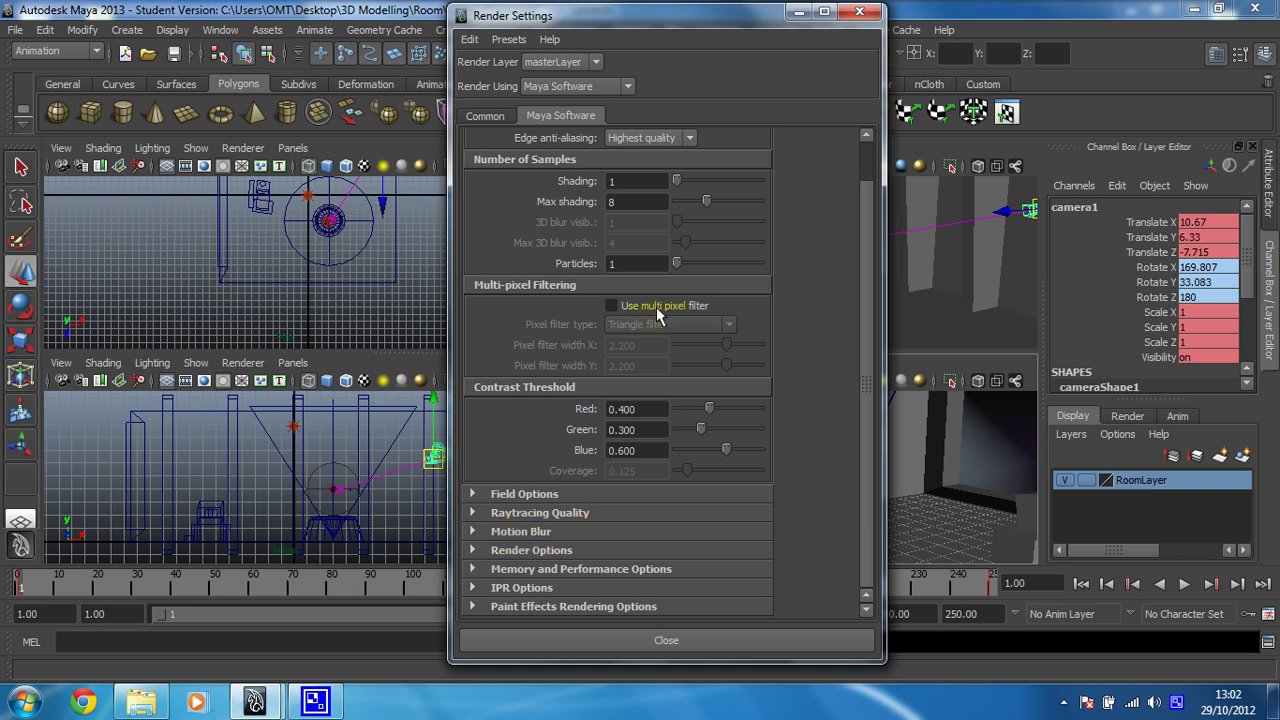
scroll(690, 205, "up", 1)
left_click(680, 162)
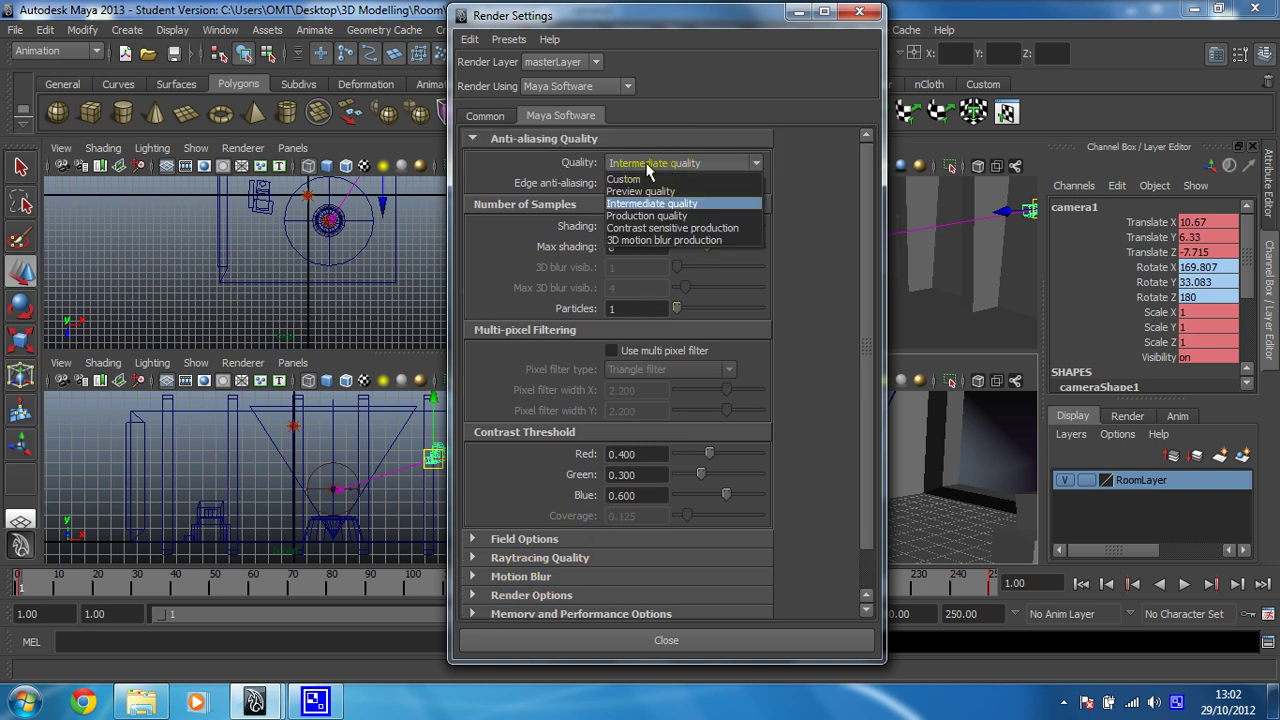
left_click(655, 200)
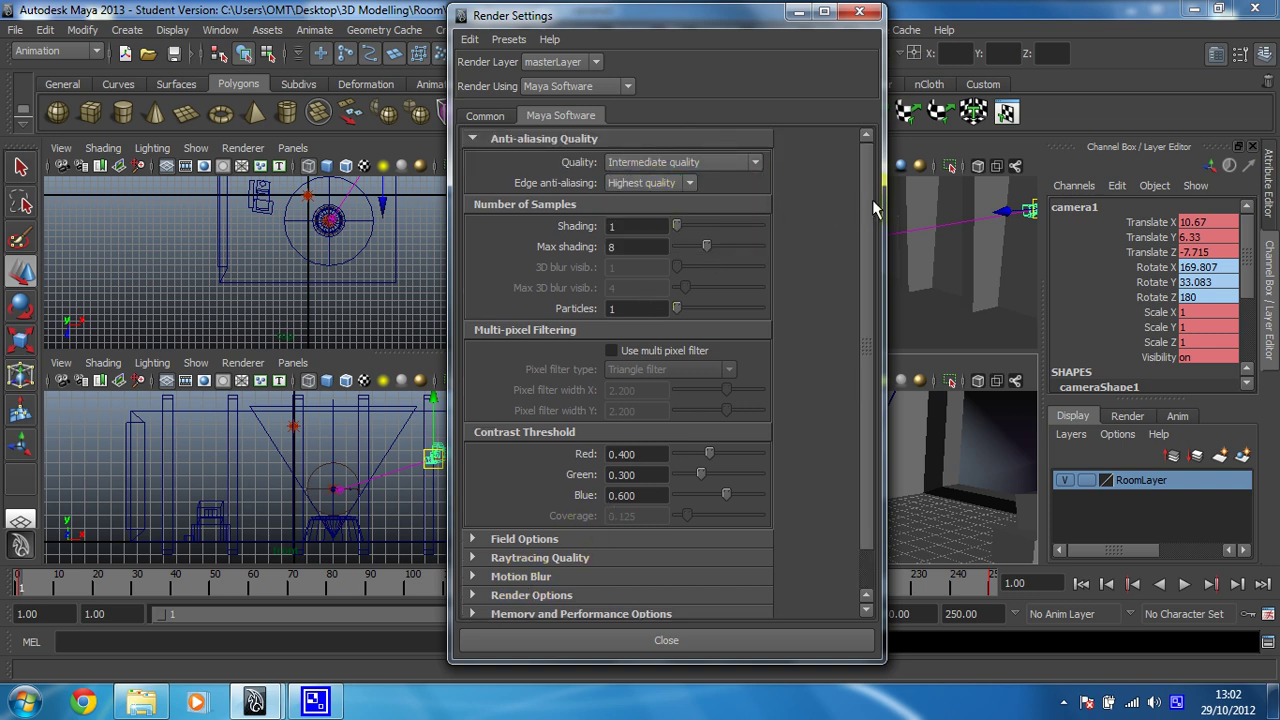
- Enable motion blur for the Maya Software renderer and review its blur options
left_click_drag(867, 205, 845, 173)
left_click(473, 577)
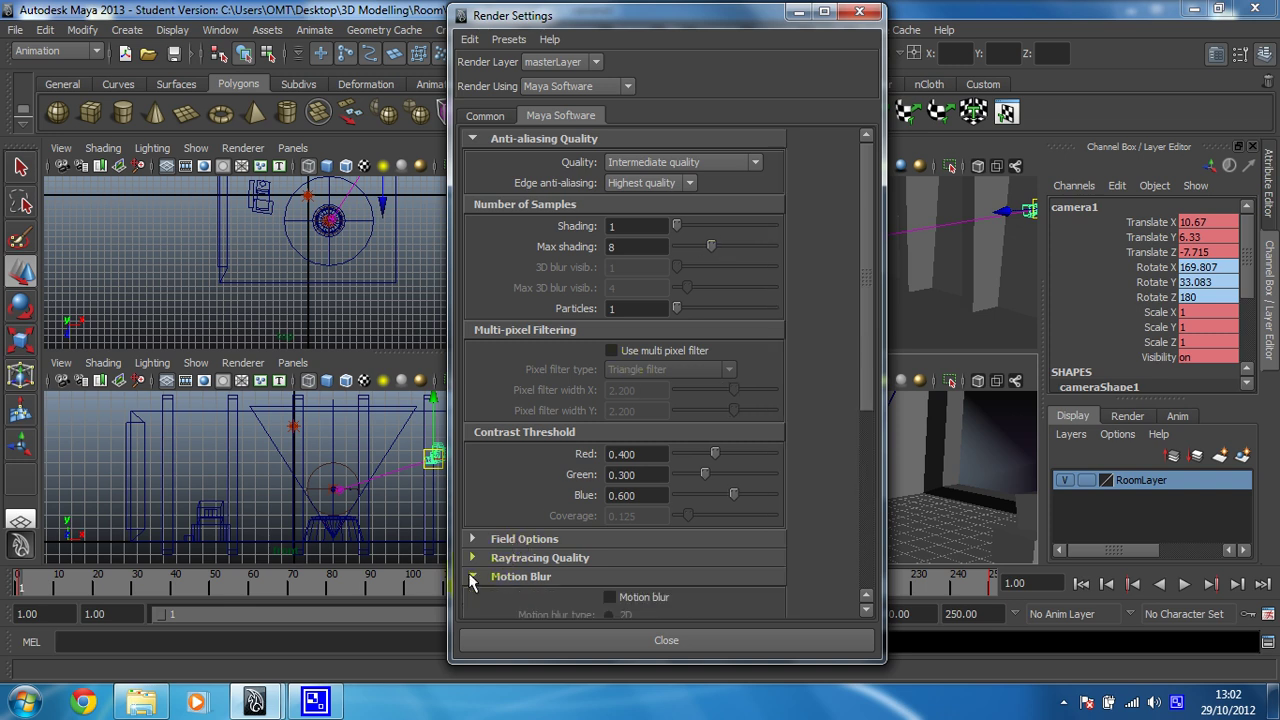
scroll(590, 518, "down", 1)
left_click(610, 542)
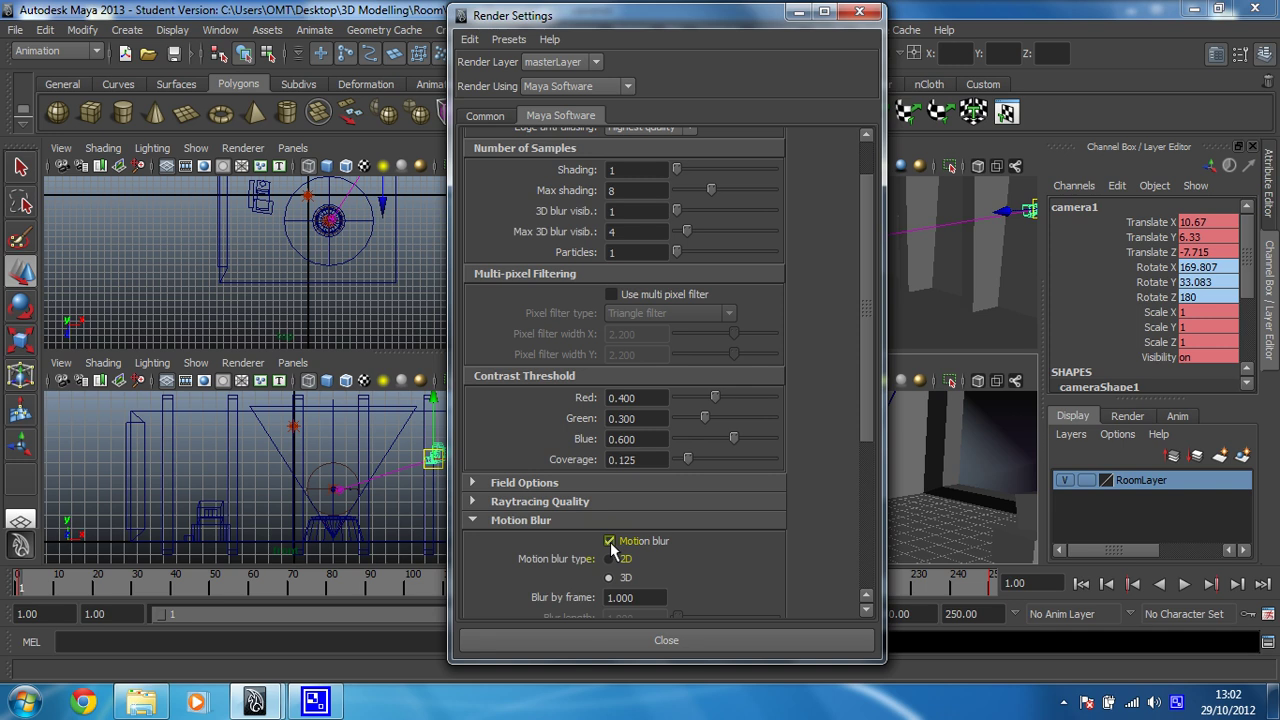
scroll(615, 550, "down", 2)
scroll(632, 557, "down", 3)
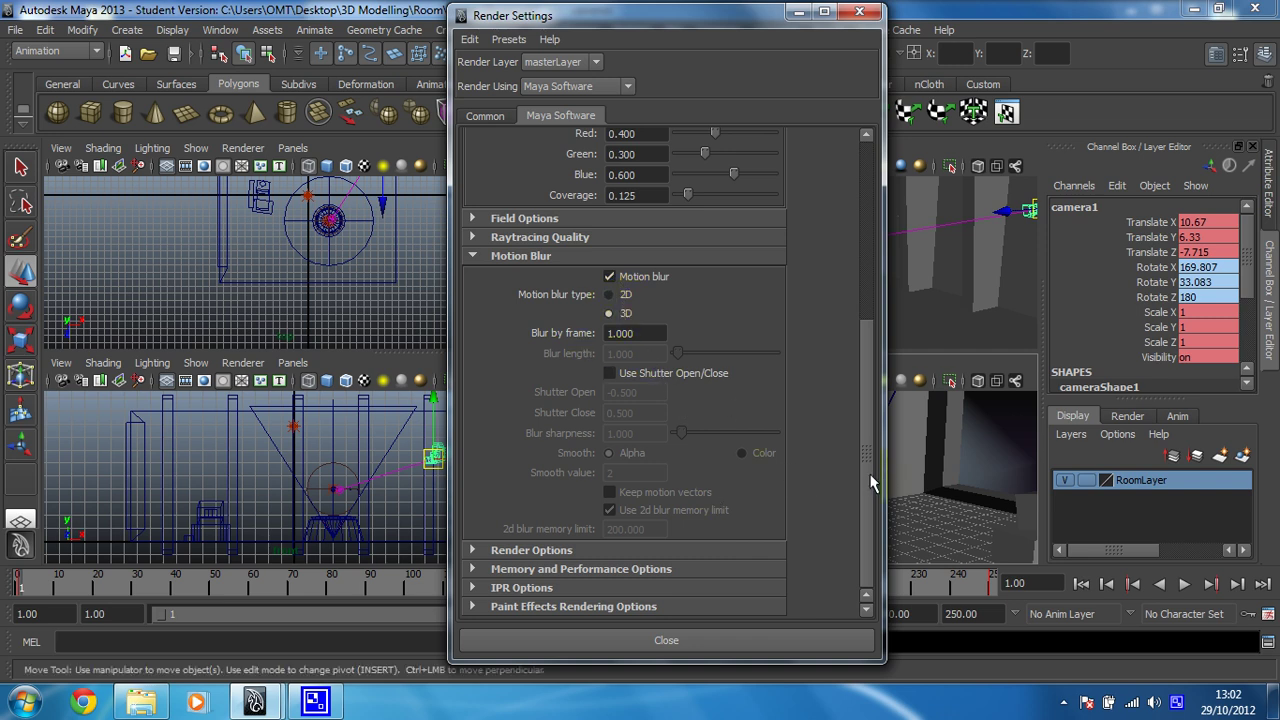
scroll(862, 365, "up", 6)
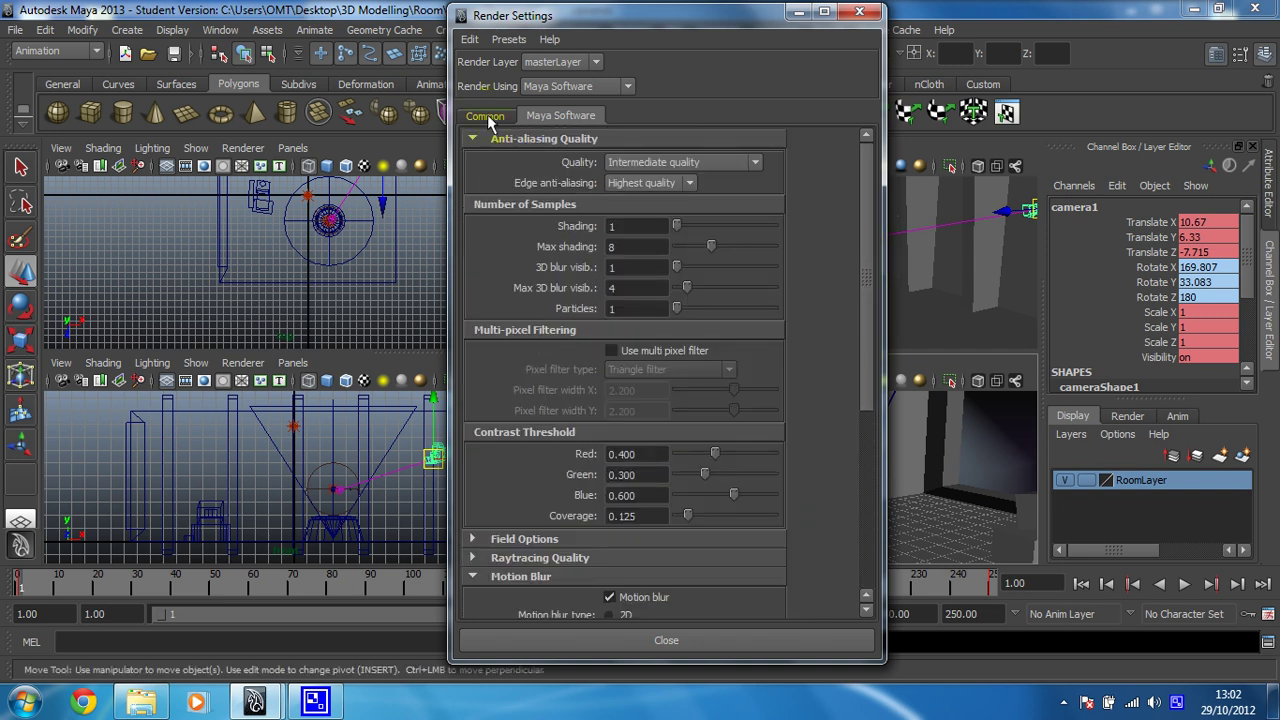
- Review the available output formats in the common render settings and choose Maya IFF (iff) as the image format
left_click(489, 117)
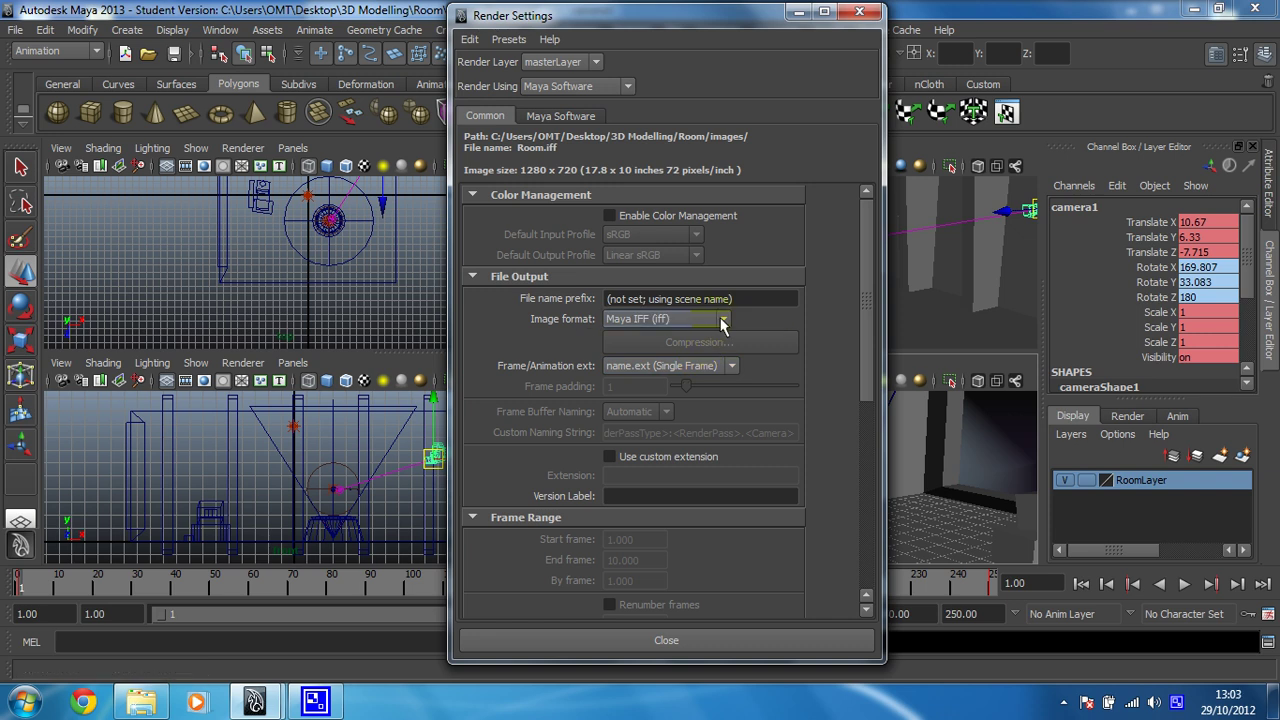
left_click(722, 320)
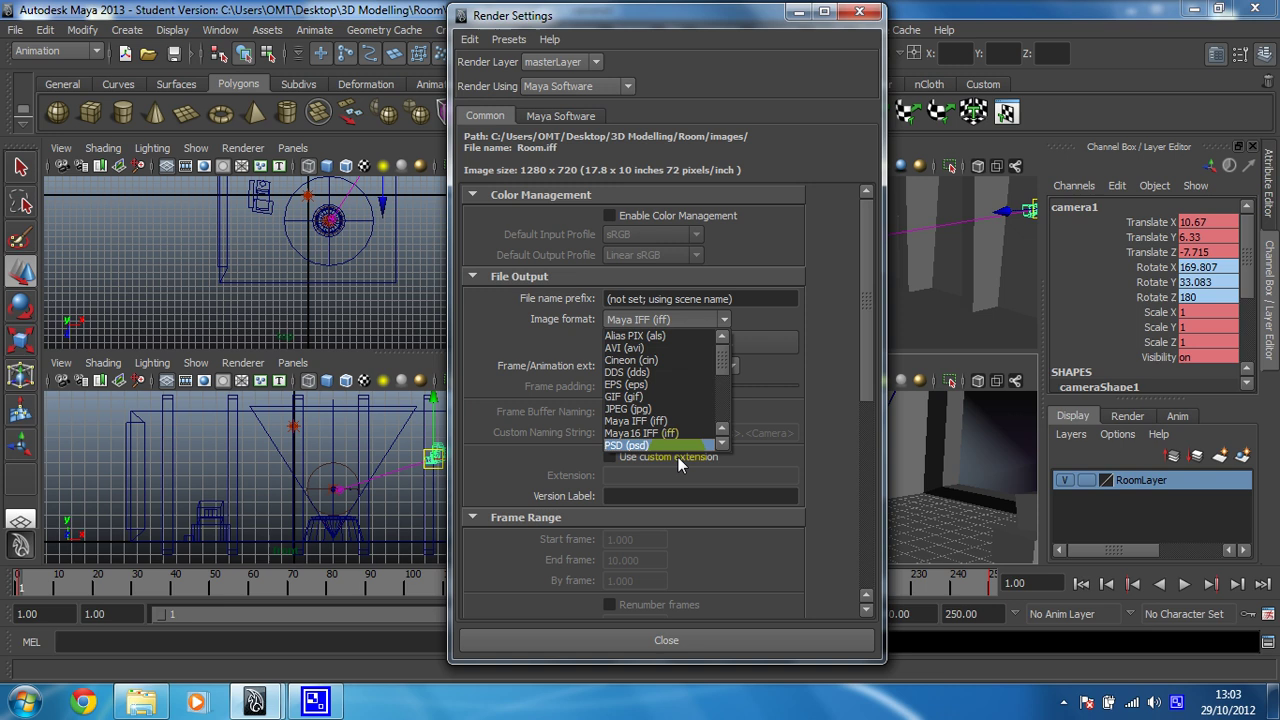
scroll(723, 372, "down", 1)
scroll(723, 372, "up", 1)
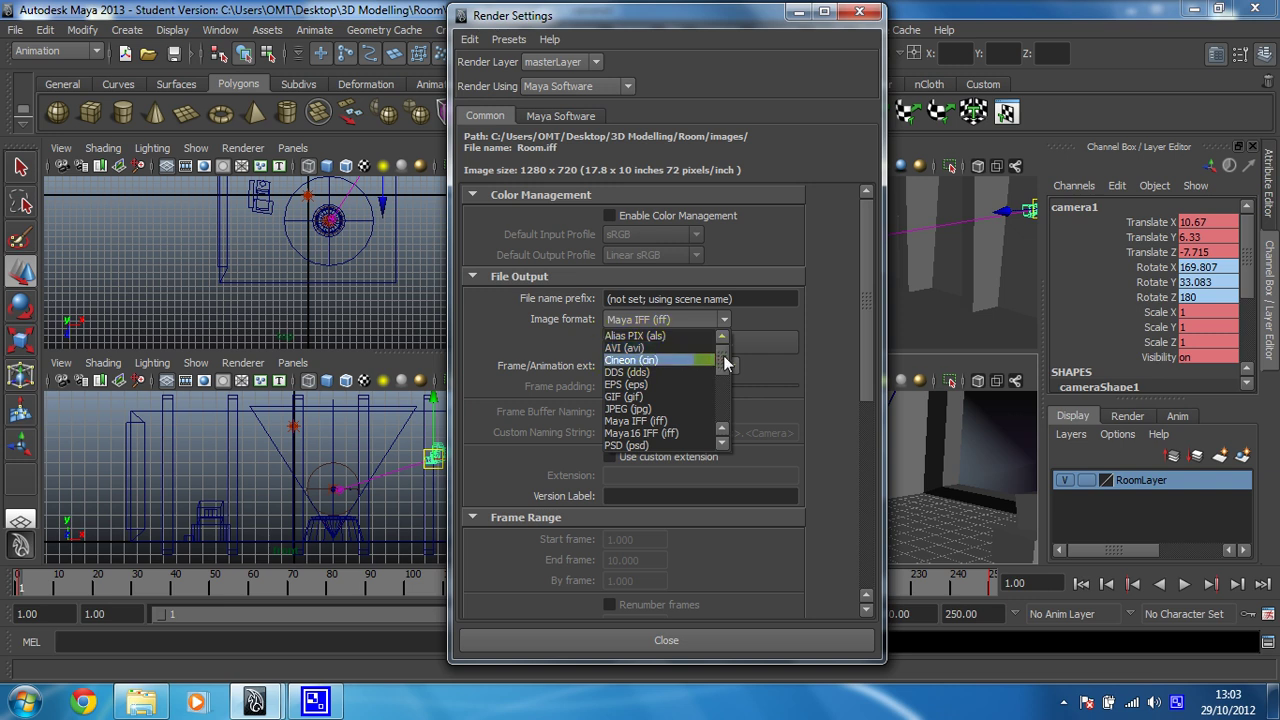
mouse_move(723, 362)
left_mouse_down()
mouse_move(726, 410)
mouse_move(730, 344)
mouse_move(725, 370)
left_mouse_up()
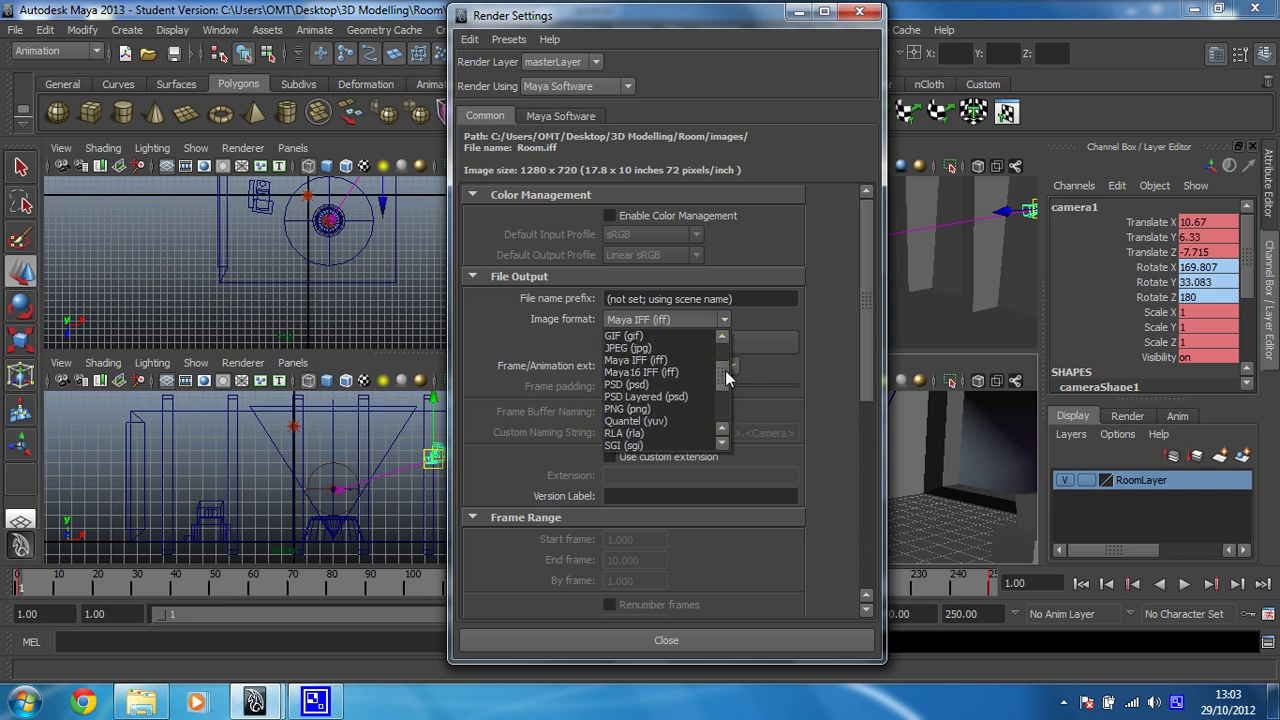
left_click_drag(725, 370, 727, 352)
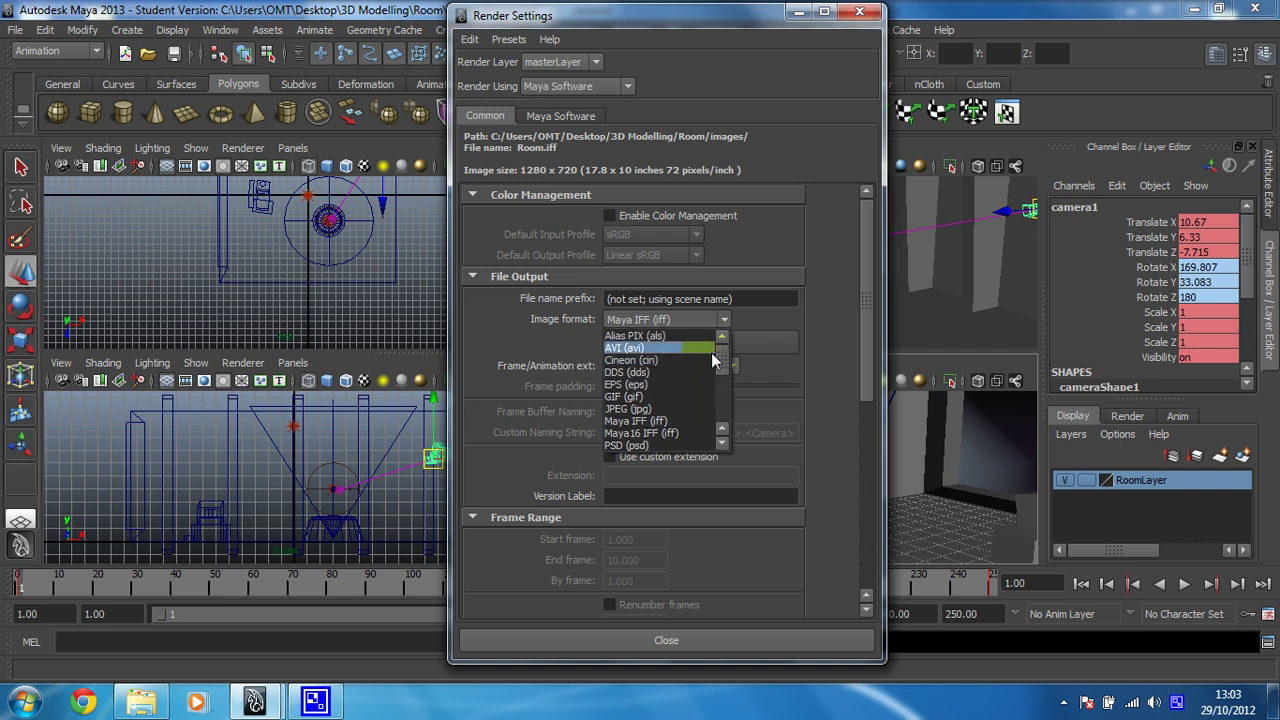
left_click(645, 421)
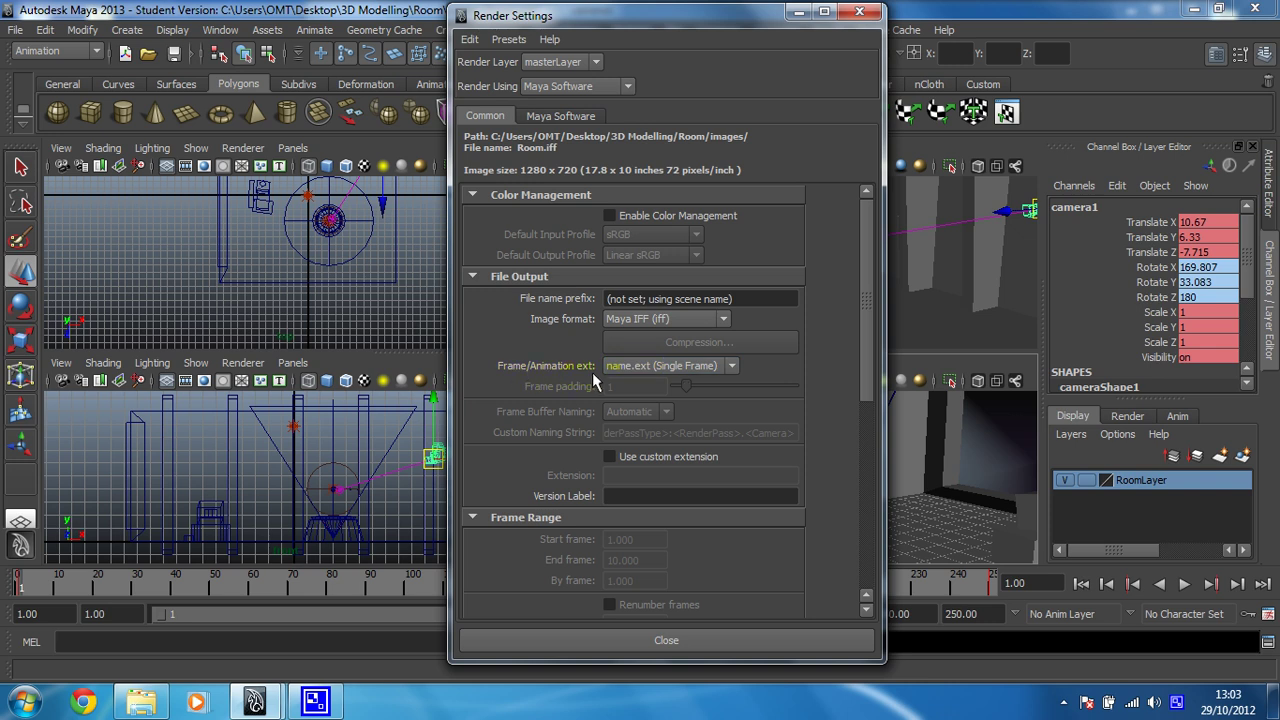
- Set the frame/animation extension to name.#.ext so the render outputs a numbered image sequence
left_click(669, 368)
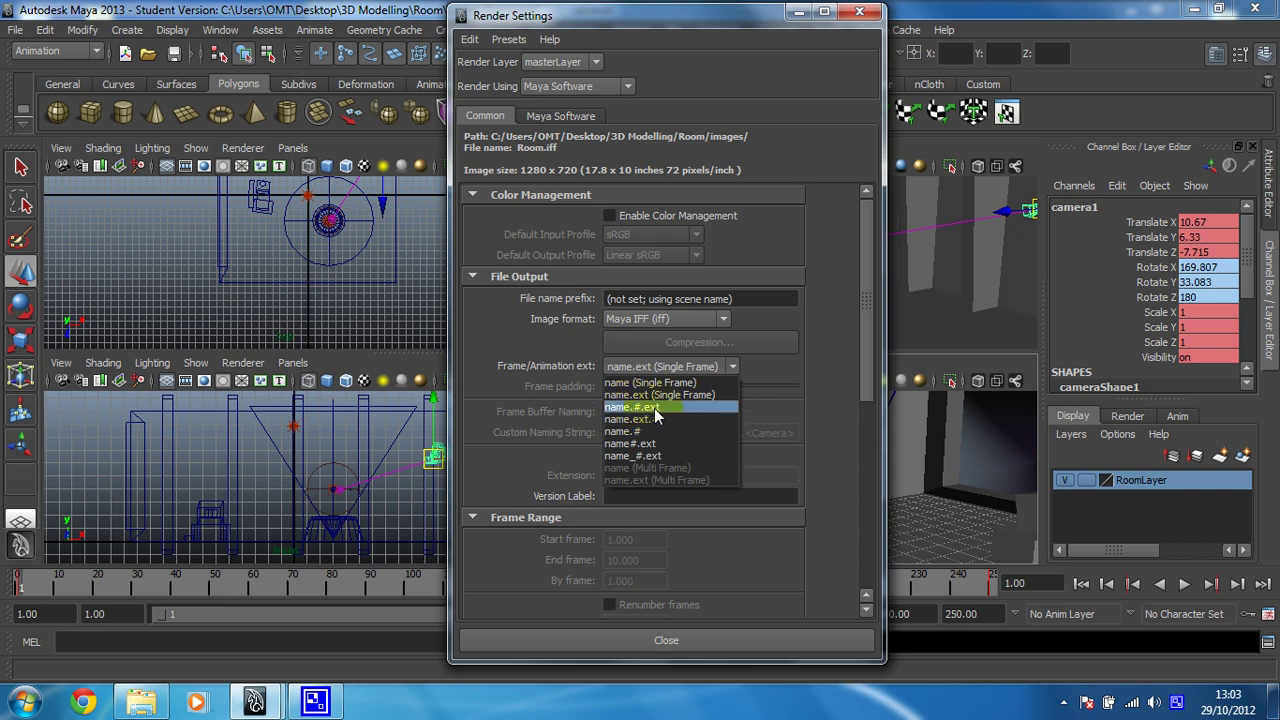
left_click(654, 408)
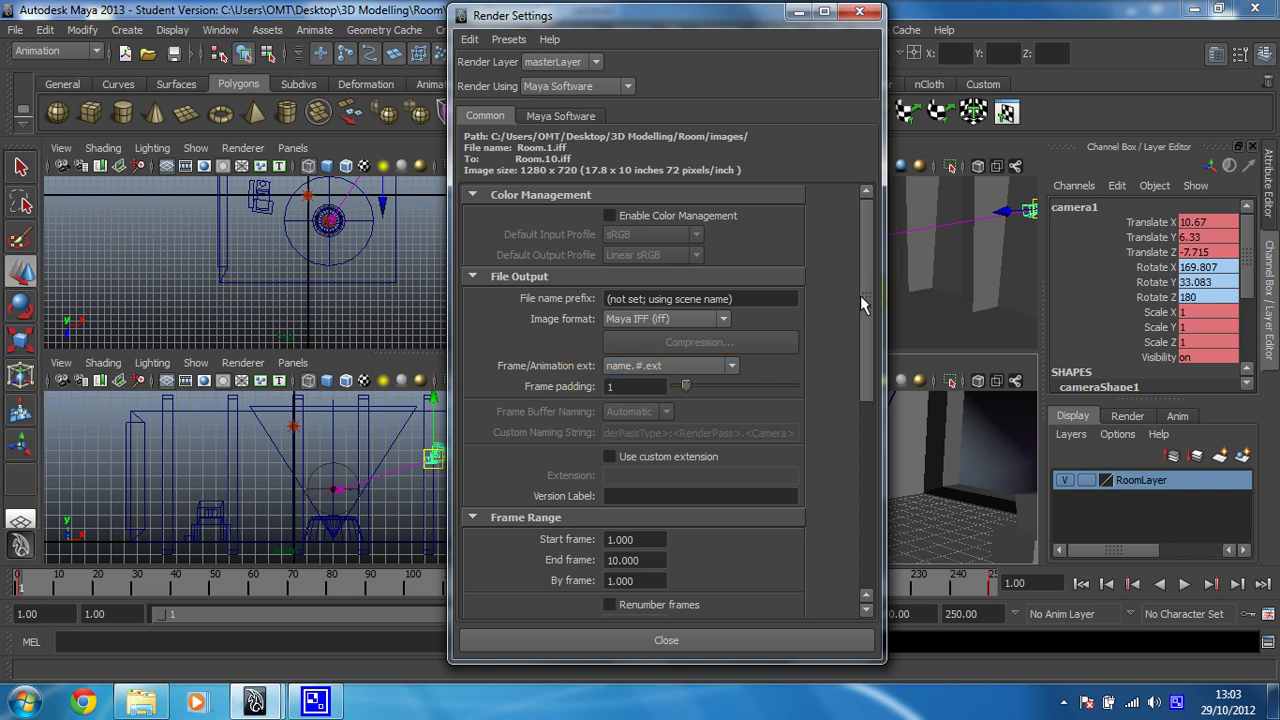
left_click_drag(863, 295, 762, 383)
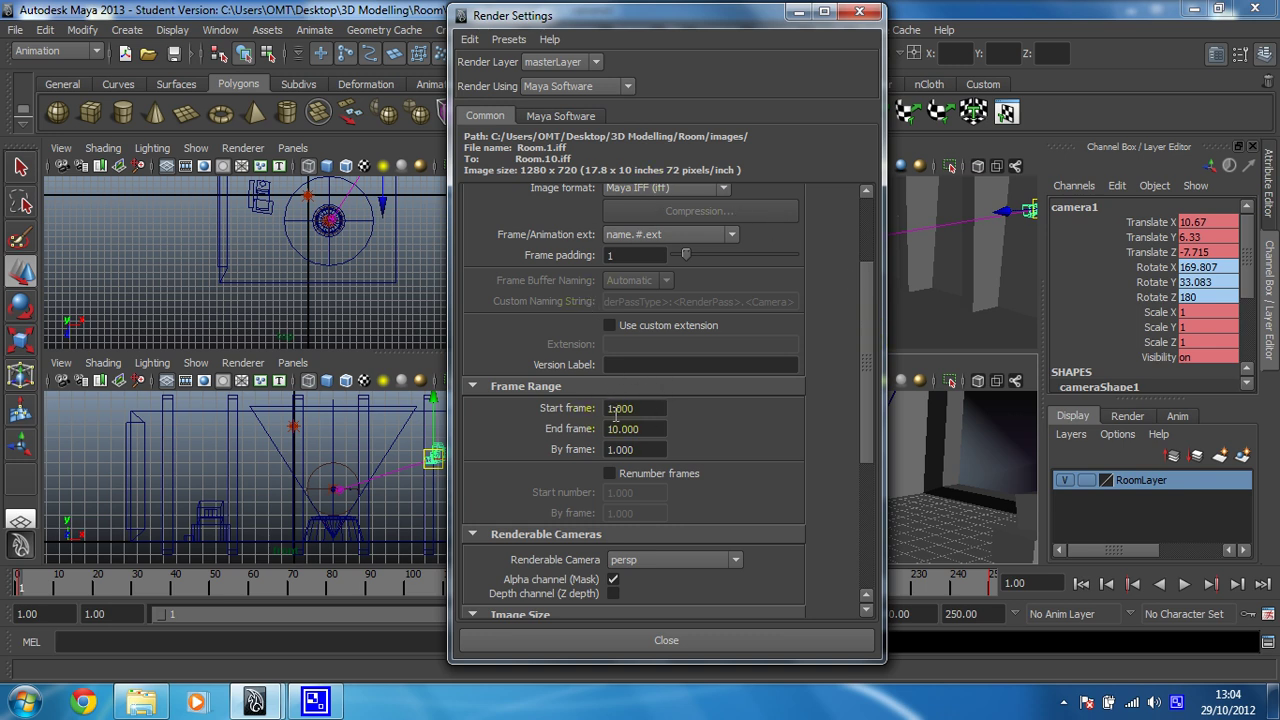
- Set the renderable camera to camera1, check the image size options, and close the render settings
scroll(863, 303, "down", 5)
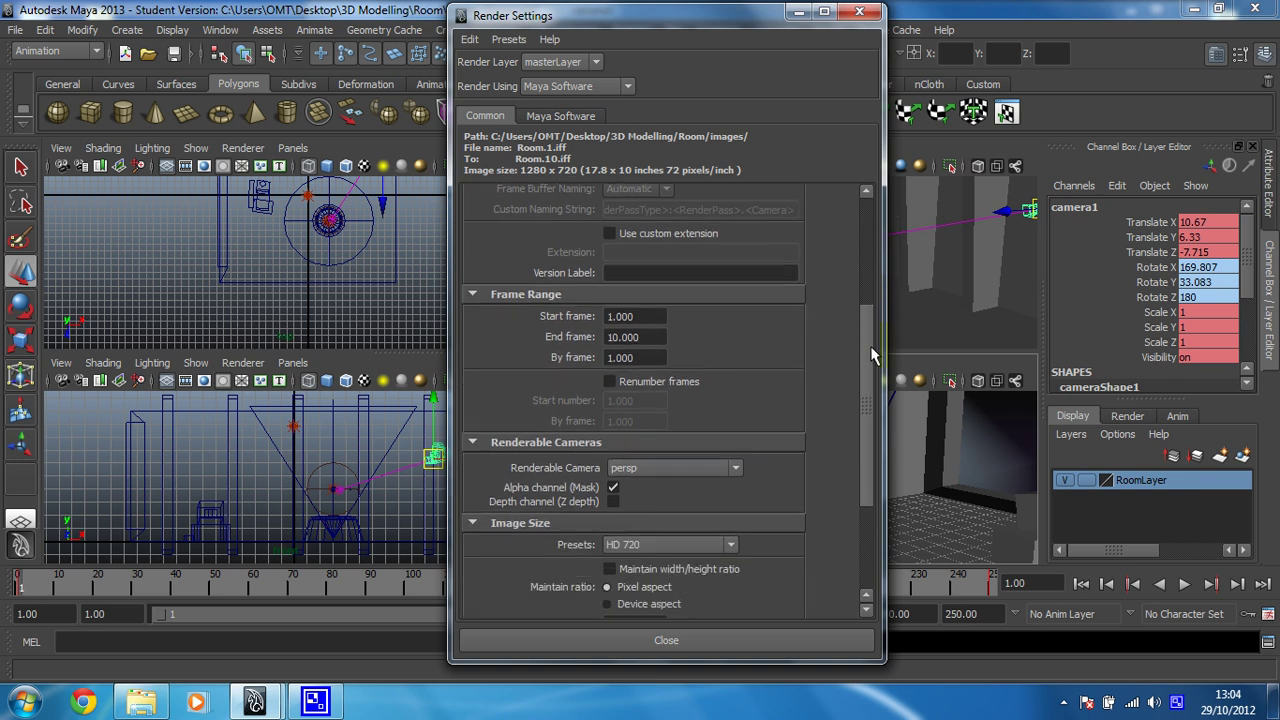
left_click(684, 425)
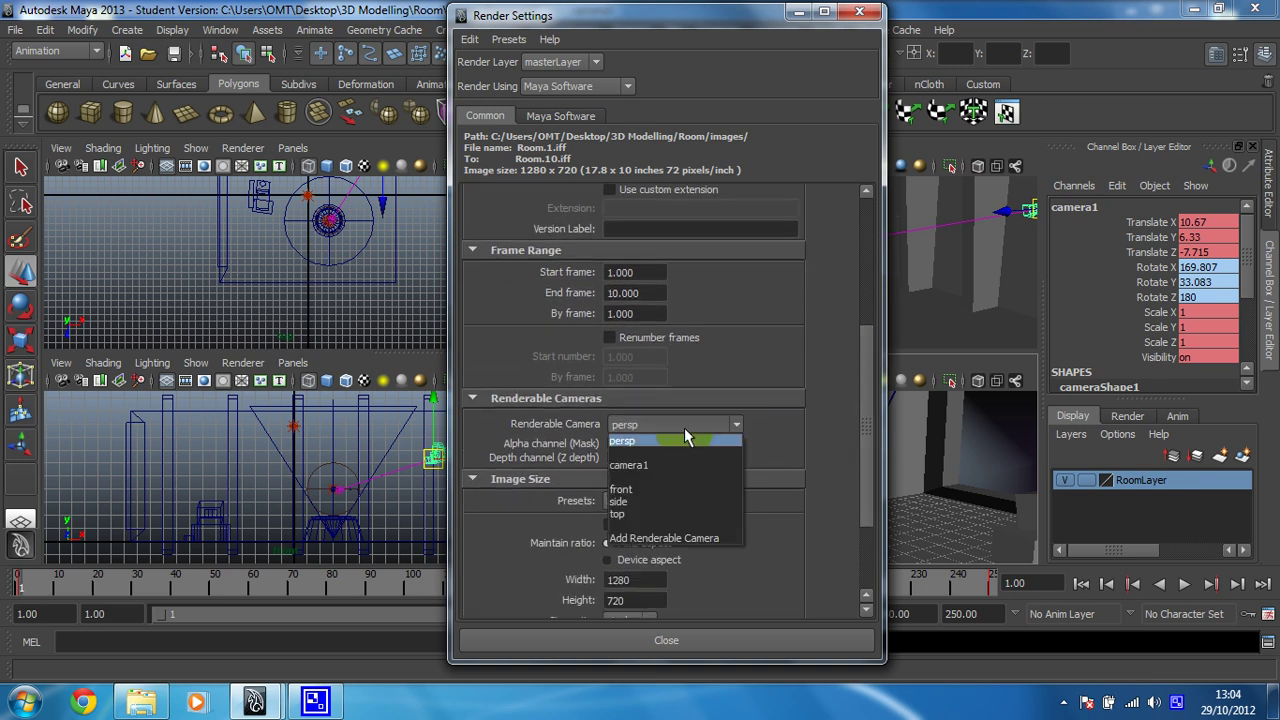
left_click(651, 465)
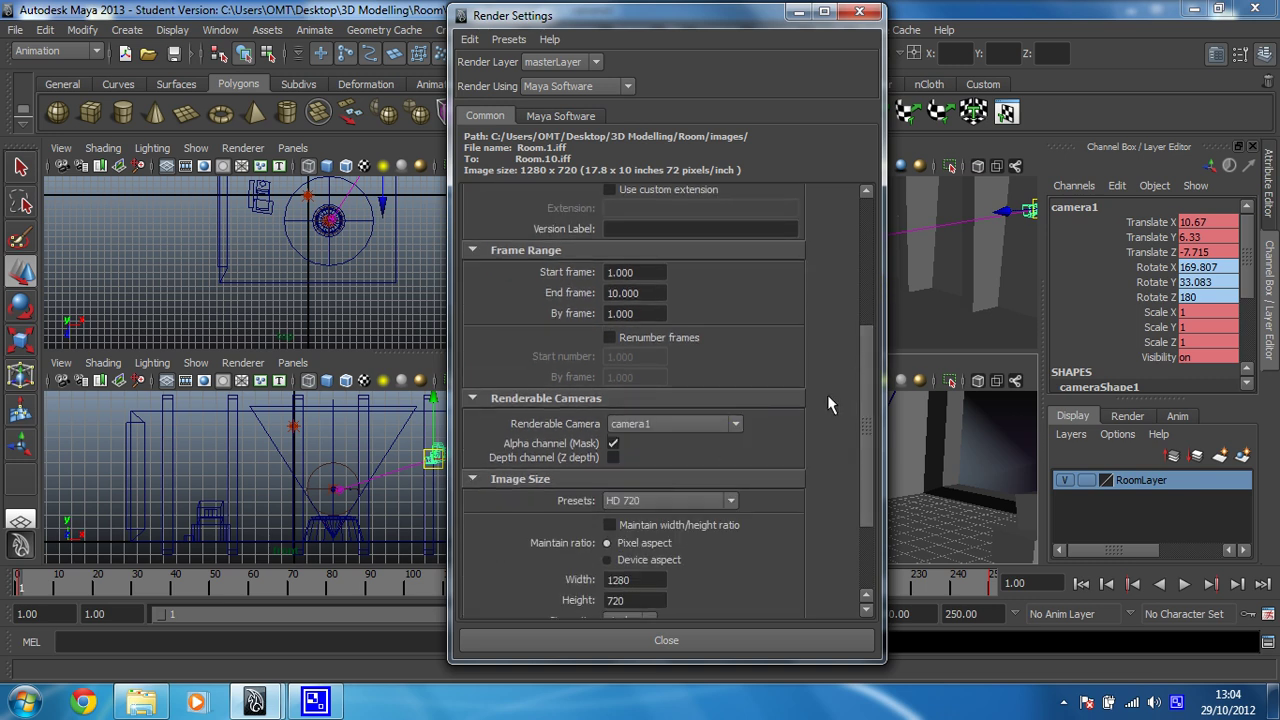
scroll(866, 370, "down", 3)
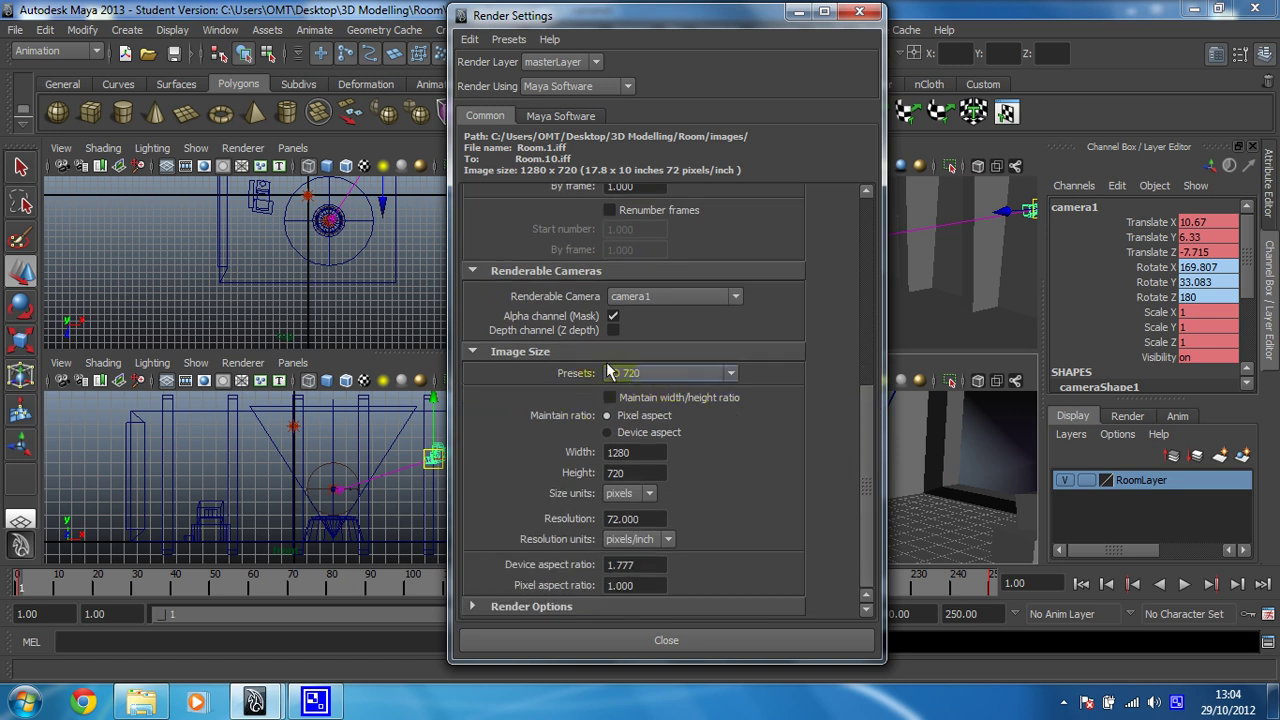
left_click_drag(866, 419, 872, 195)
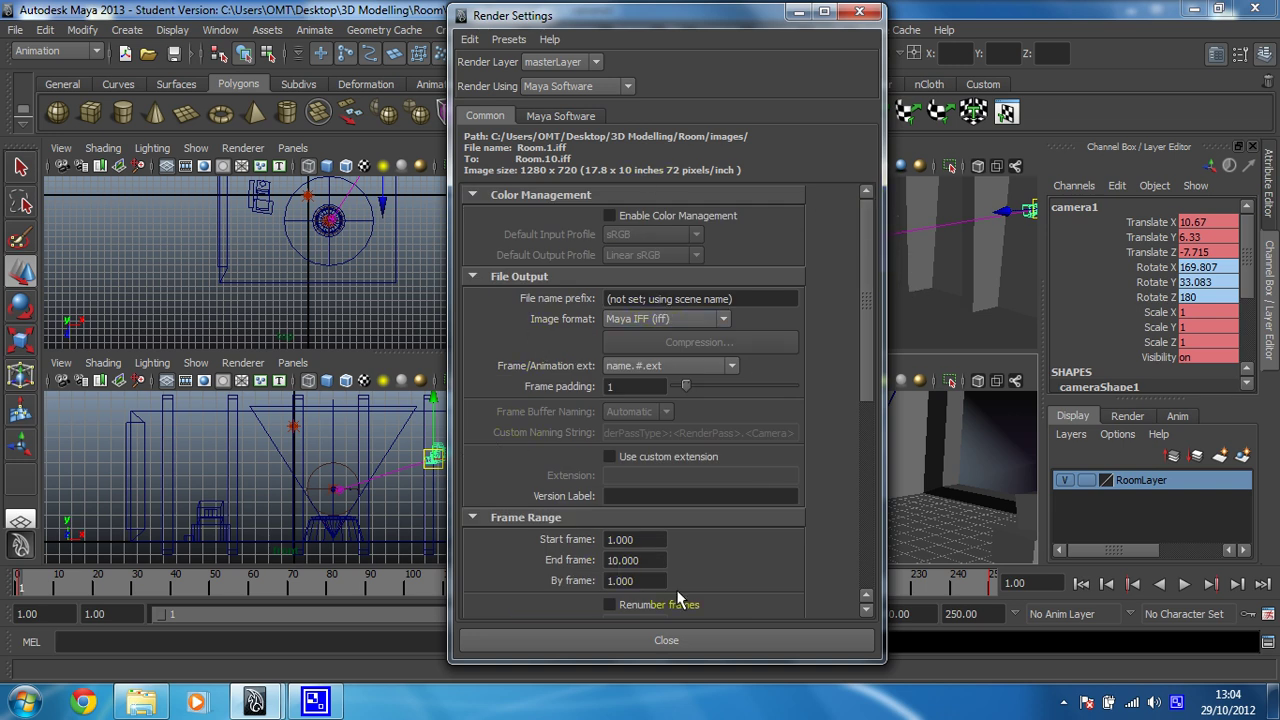
left_click(665, 641)
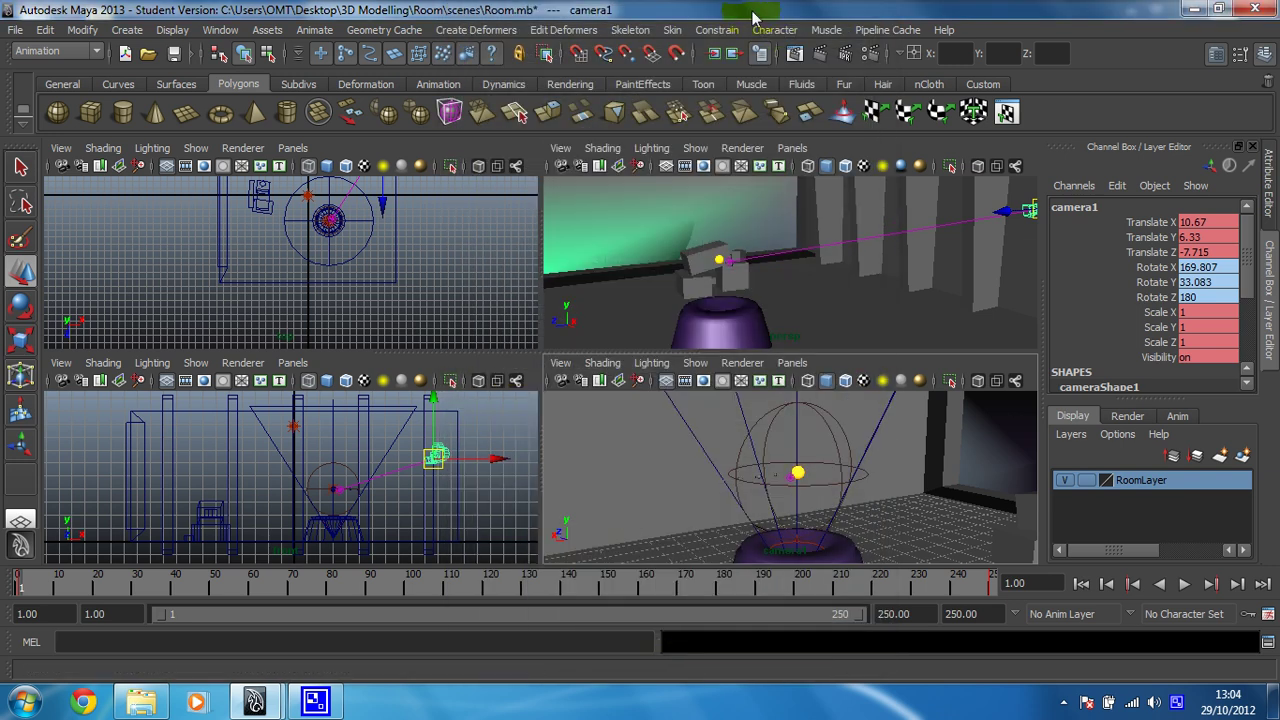
- Switch to the Rendering menu set and start a batch render with all available processors, accepting the student version notice
left_click(63, 53)
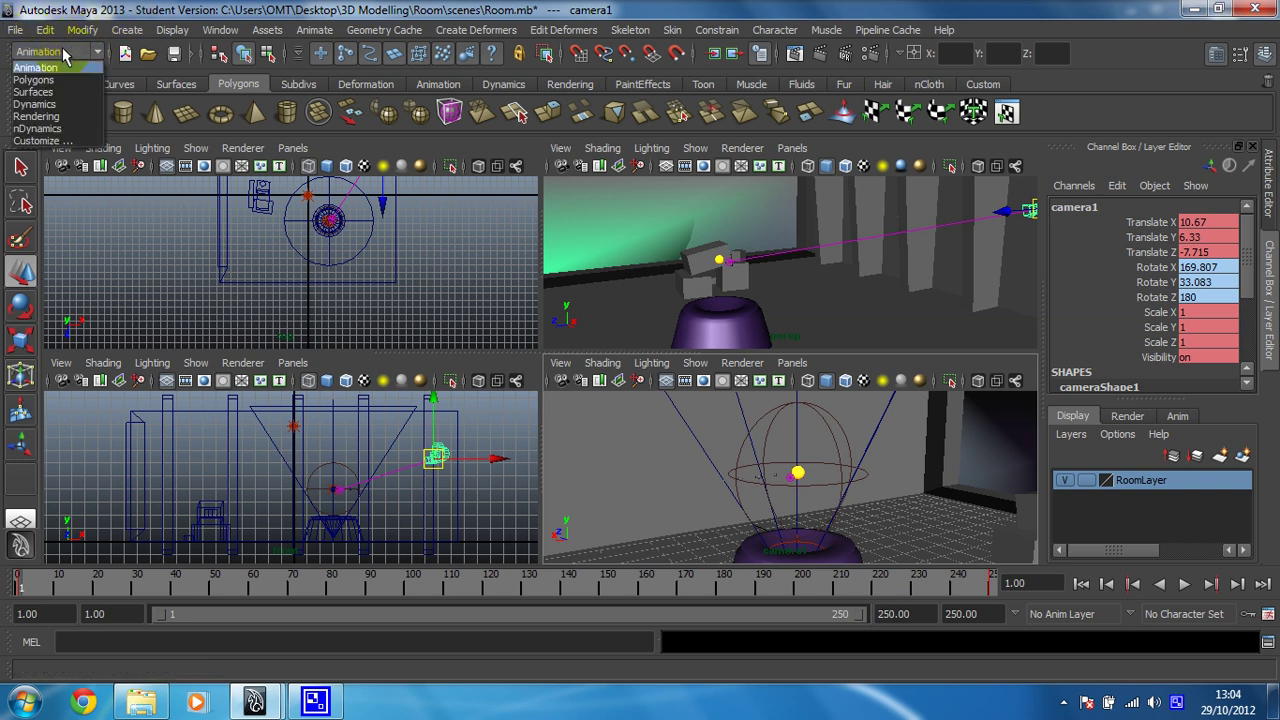
left_click(36, 116)
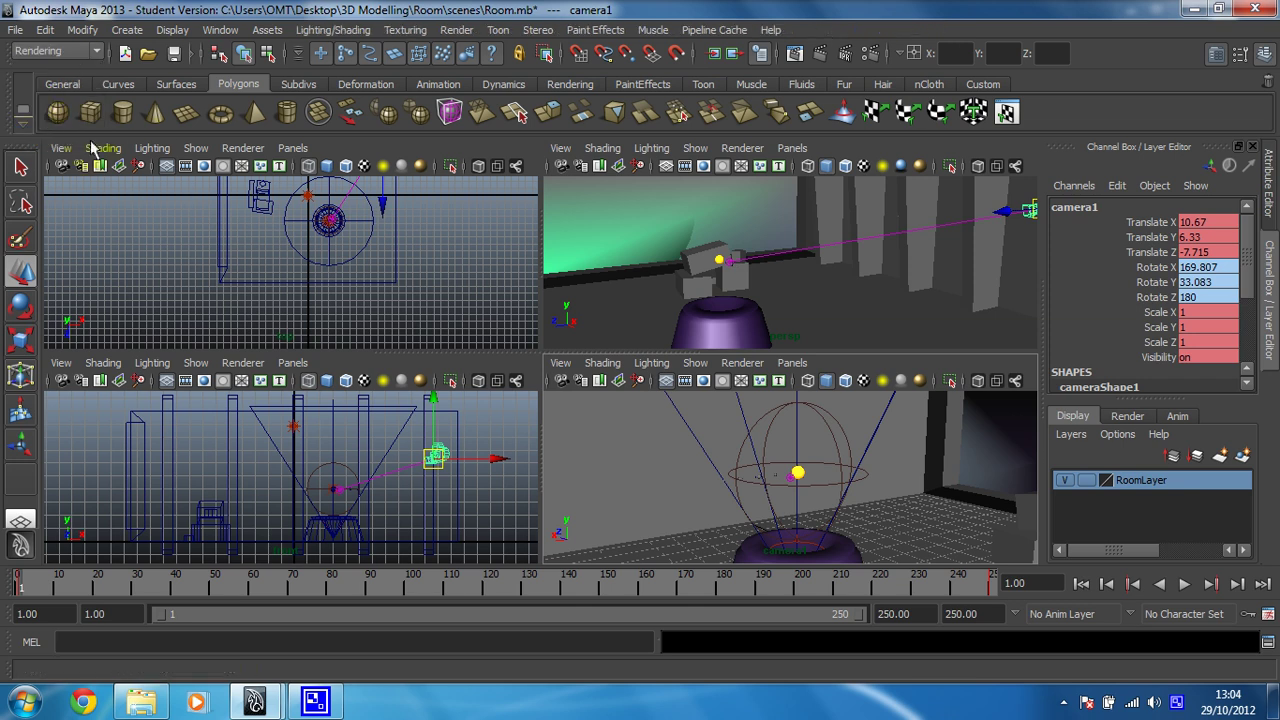
left_click(455, 30)
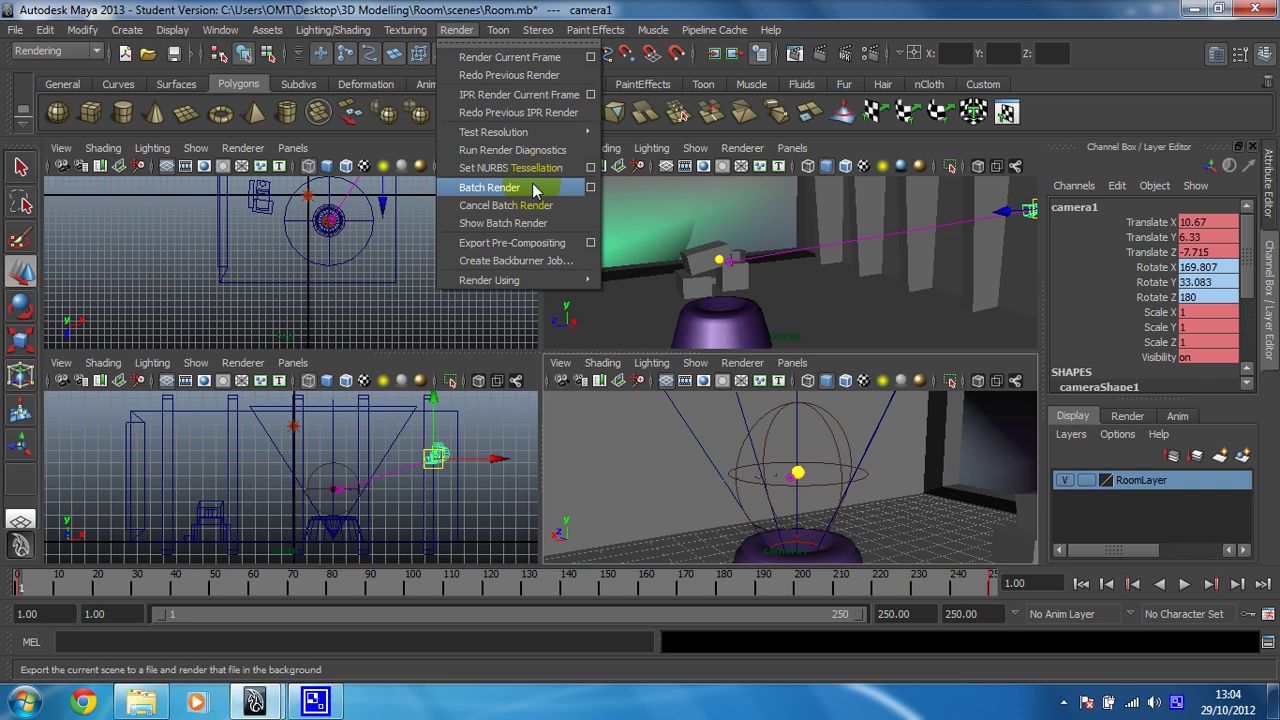
left_click(591, 187)
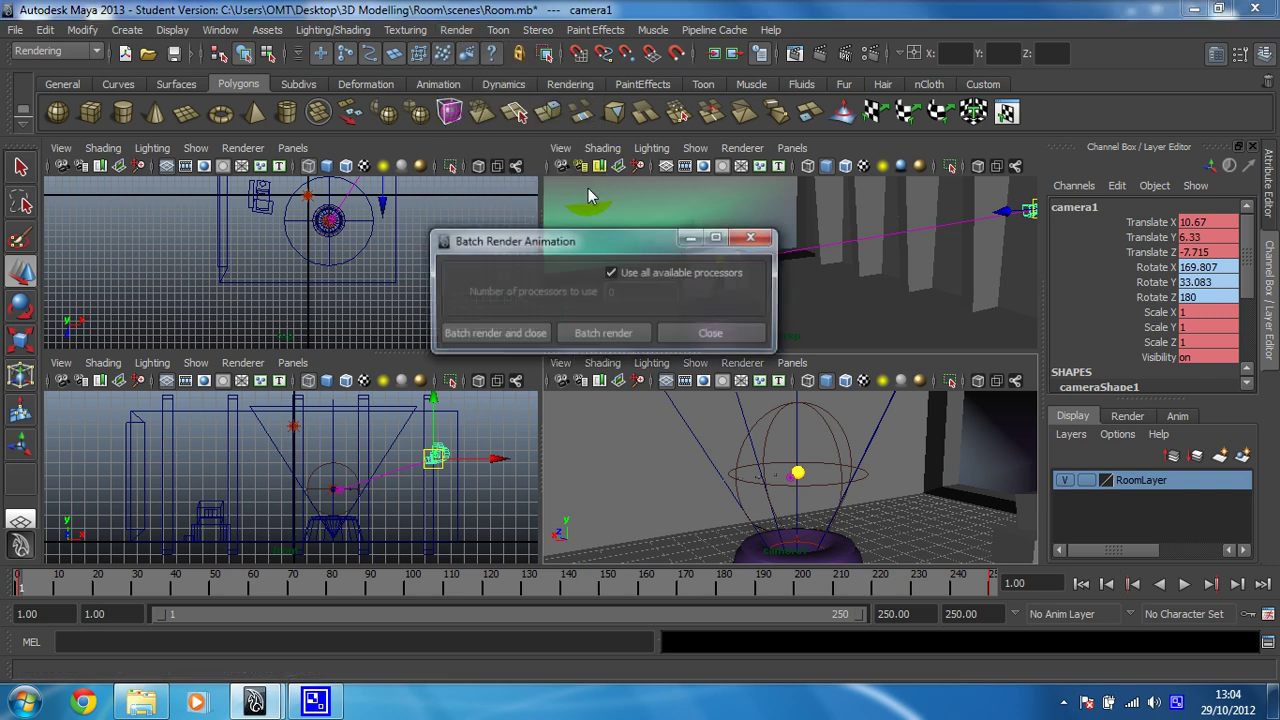
left_click_drag(572, 240, 603, 188)
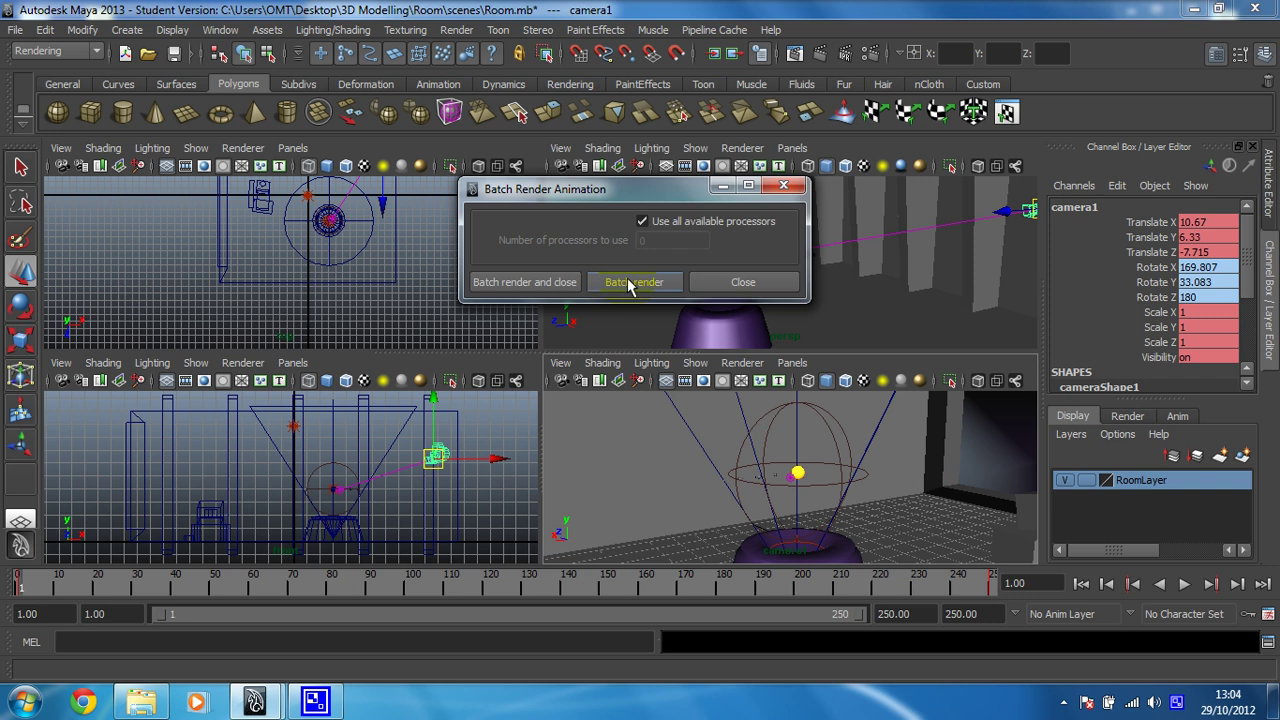
left_click(522, 283)
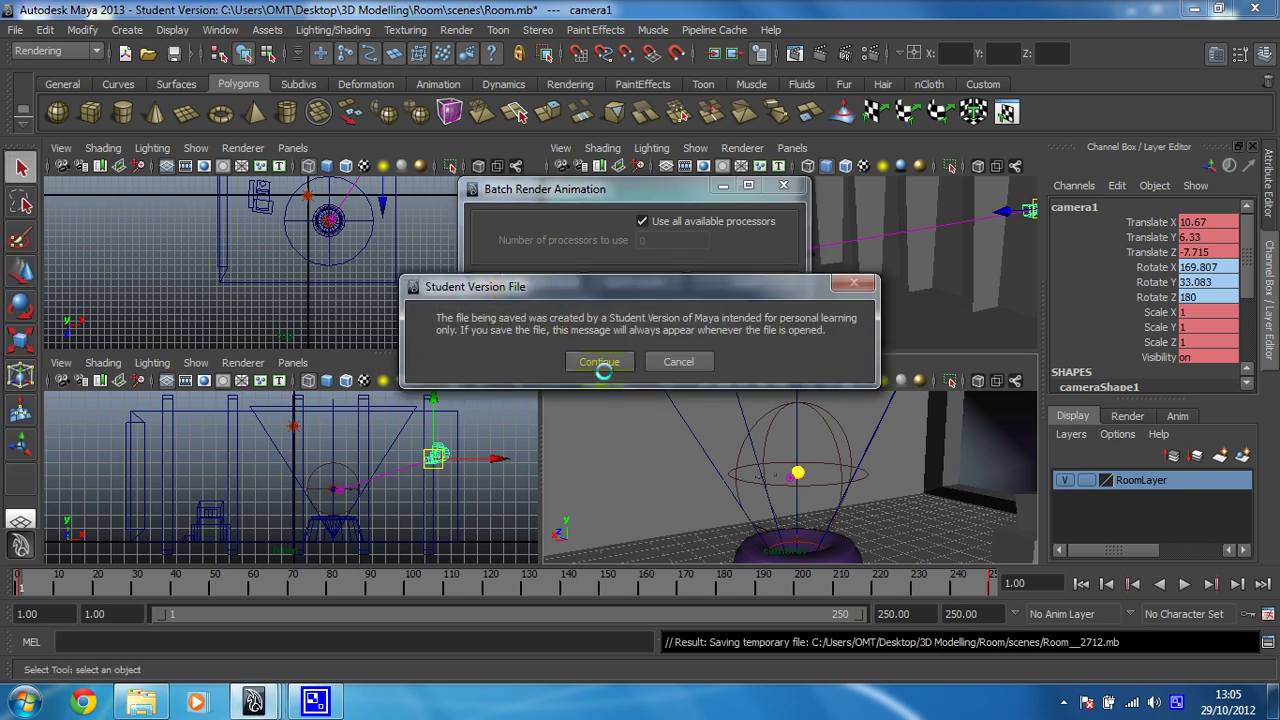
left_click(599, 362)
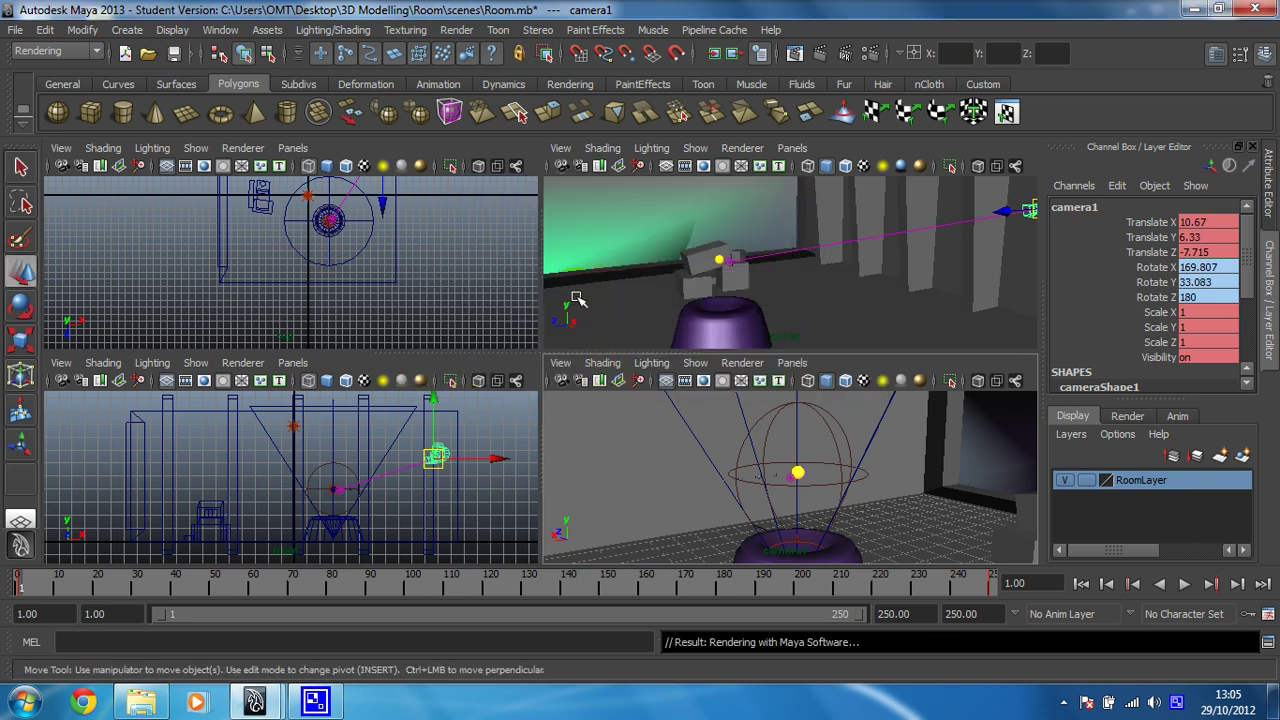